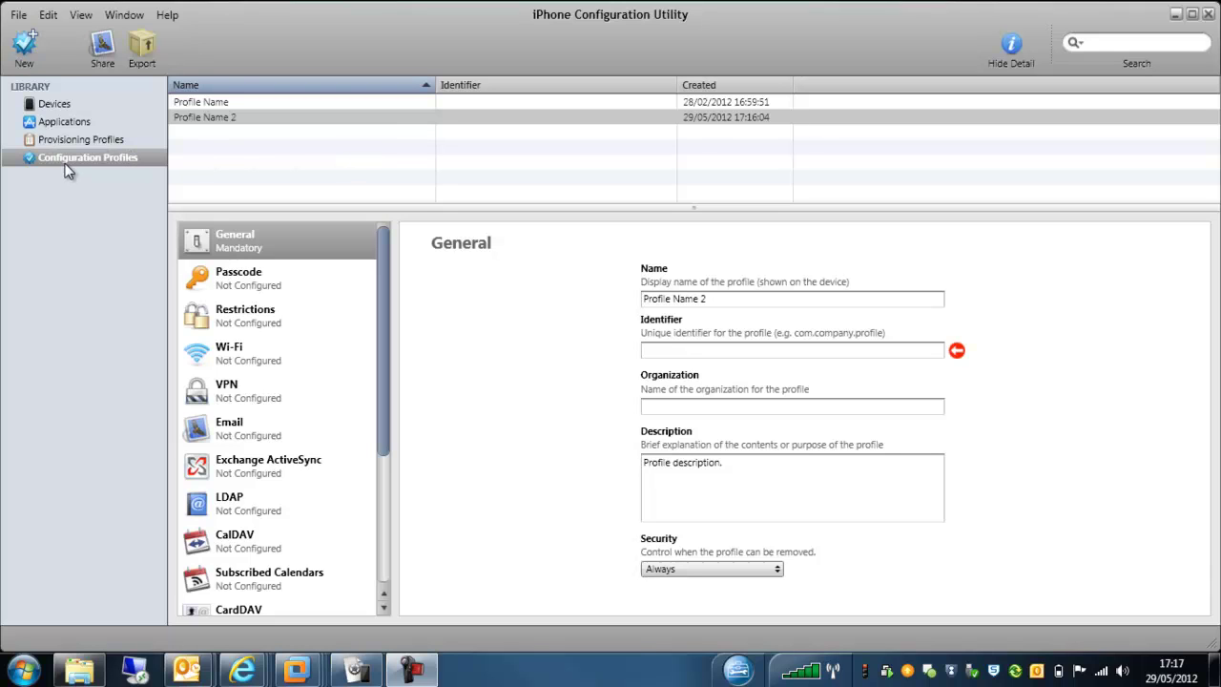
Step: Rename the configuration profile "Profile Name 2" to "Test Profile" and set its identifier to "Test Profile"
{"action": "left_click", "coordinate": [217, 123]}
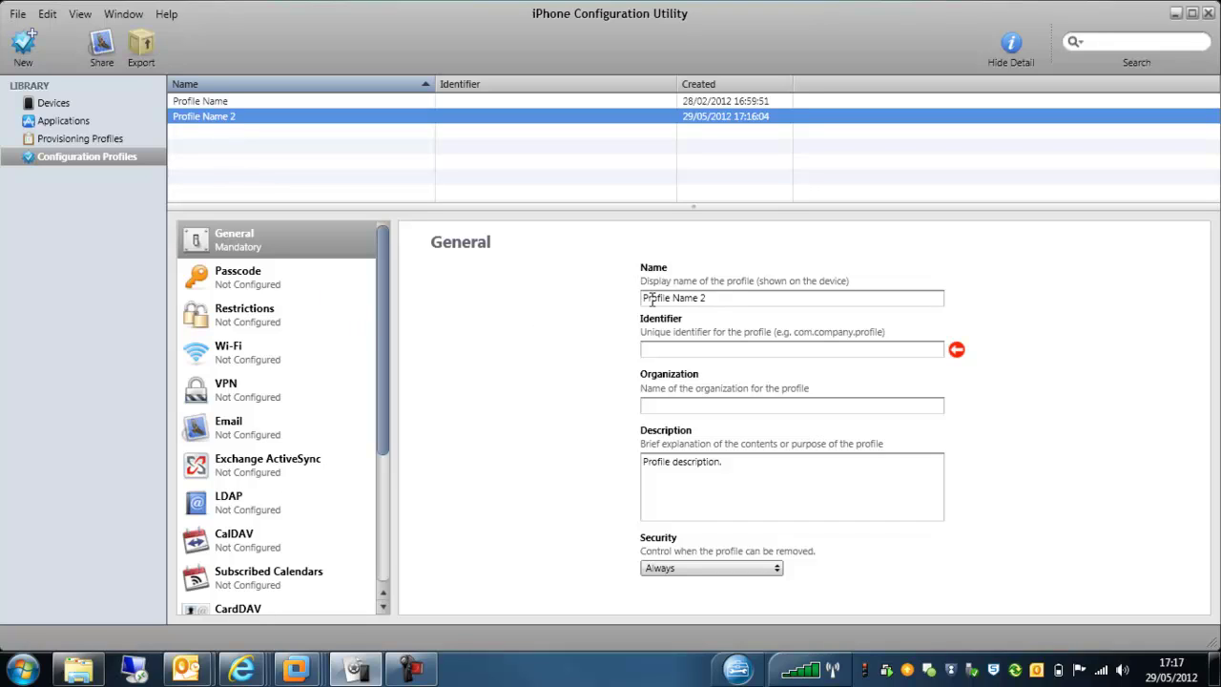
{"action": "left_click_drag", "start_coordinate": [653, 300], "coordinate": [634, 301]}
{"action": "type", "text": "Test"}
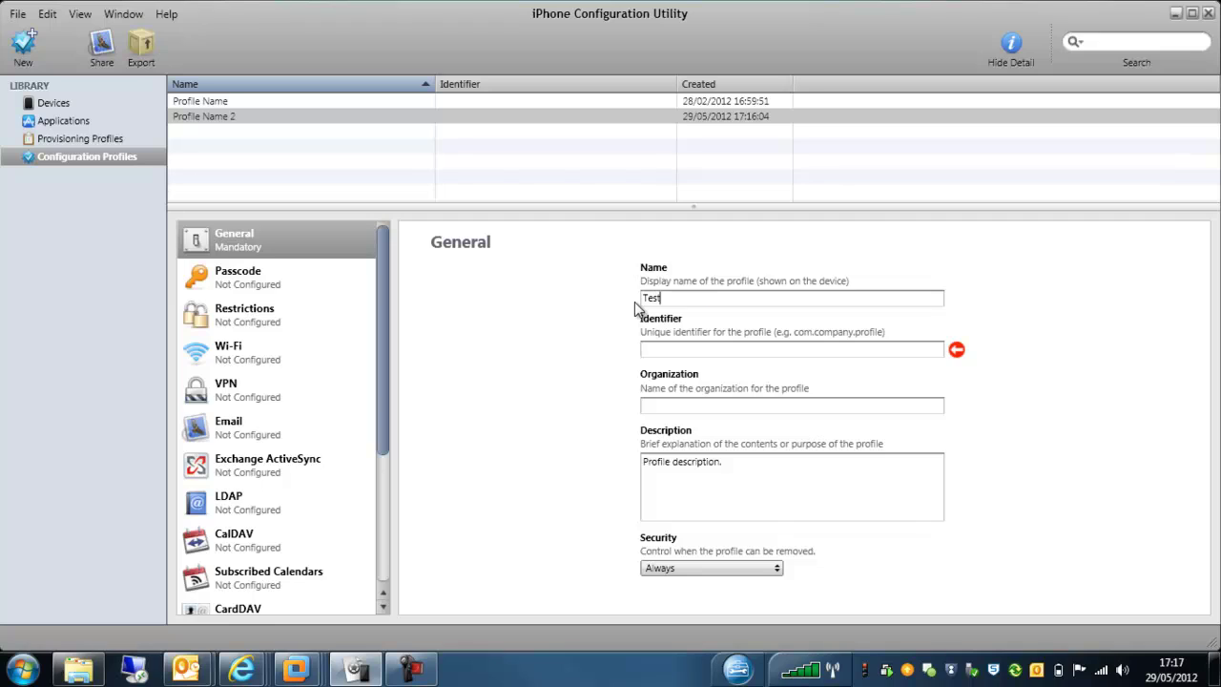
{"action": "type", "text": " Profile"}
{"action": "left_click", "coordinate": [710, 355]}
{"action": "type", "text": "Test Profile"}
{"action": "left_click", "coordinate": [750, 402]}
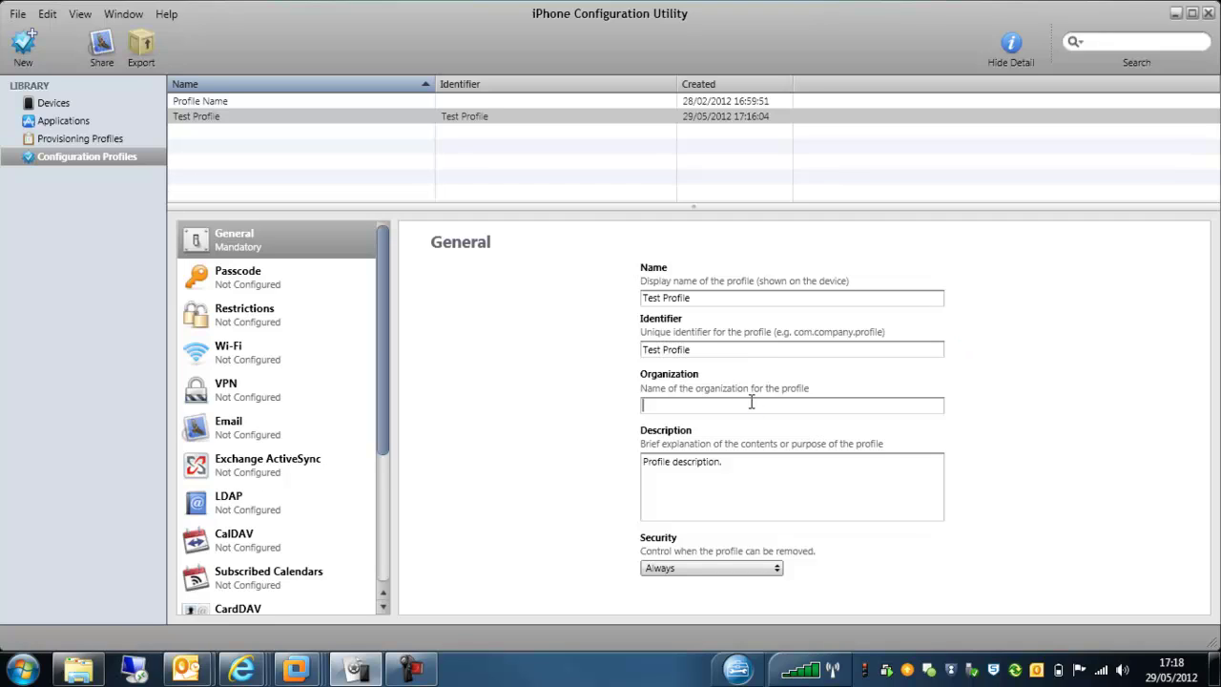
Step: Set the profile's removal security to With Authentication and go to the authorization password field
{"action": "left_click", "coordinate": [776, 569]}
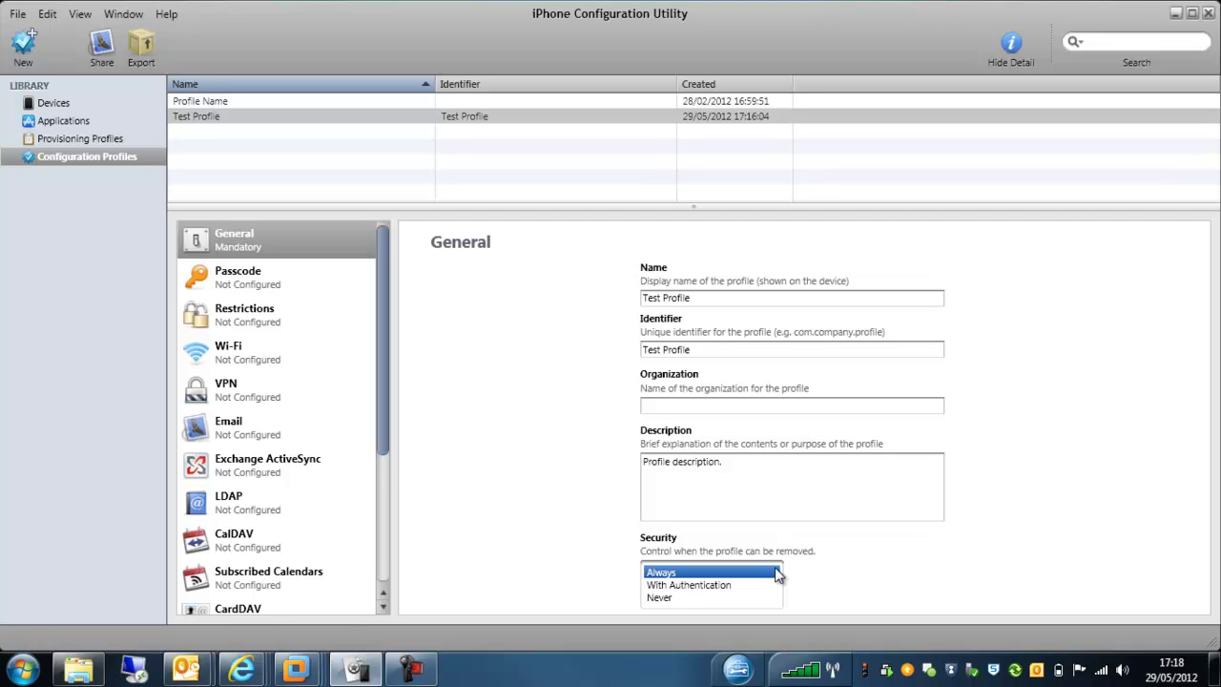
{"action": "left_click", "coordinate": [750, 584]}
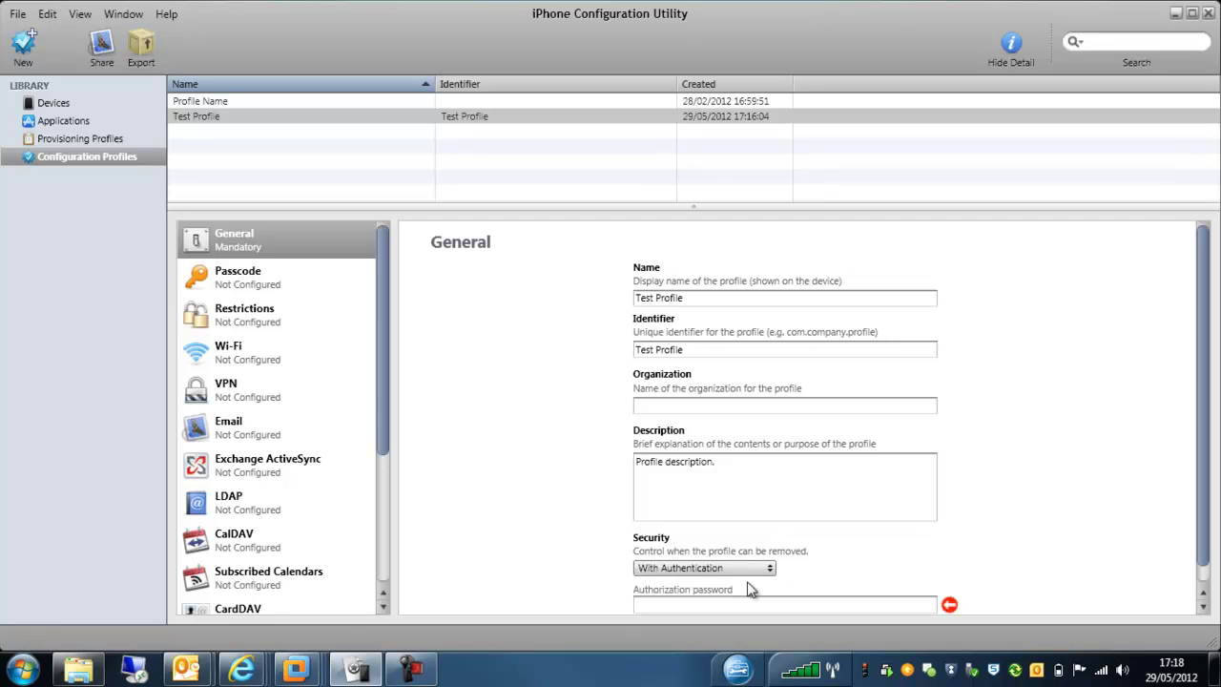
{"action": "scroll", "coordinate": [1205, 487], "scroll_direction": "down", "scroll_amount": 1}
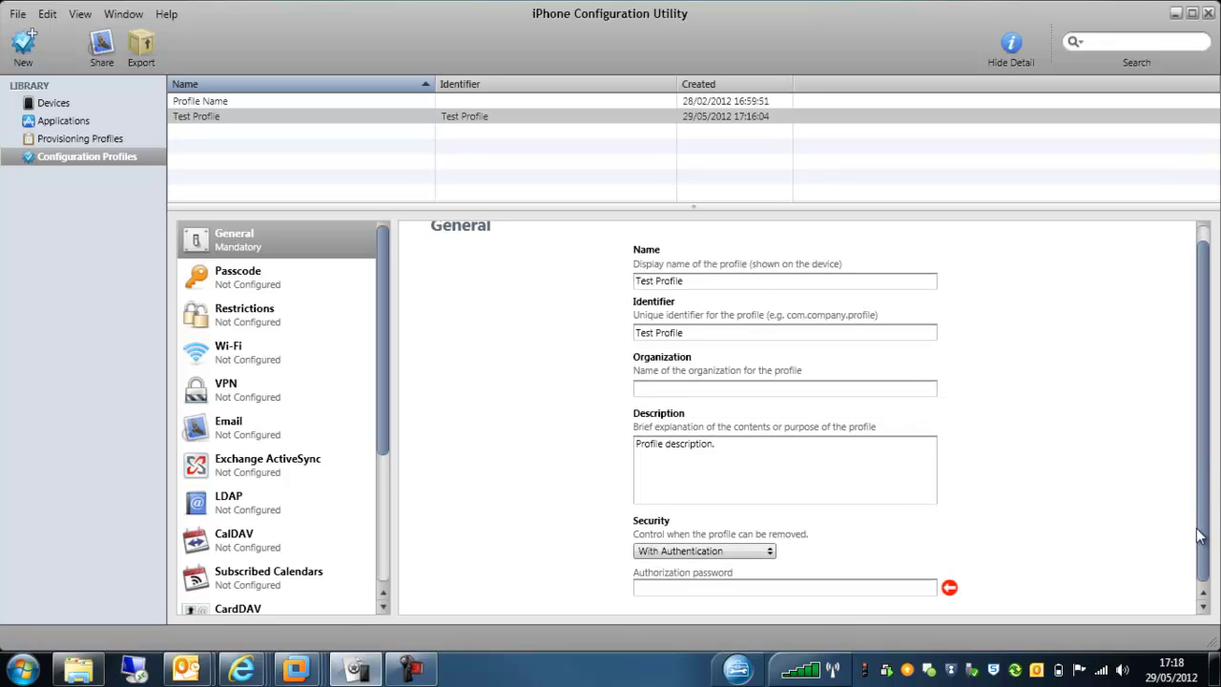
{"action": "left_click", "coordinate": [775, 589]}
Step: Set the profile's removal security to Never
{"action": "left_click", "coordinate": [747, 552]}
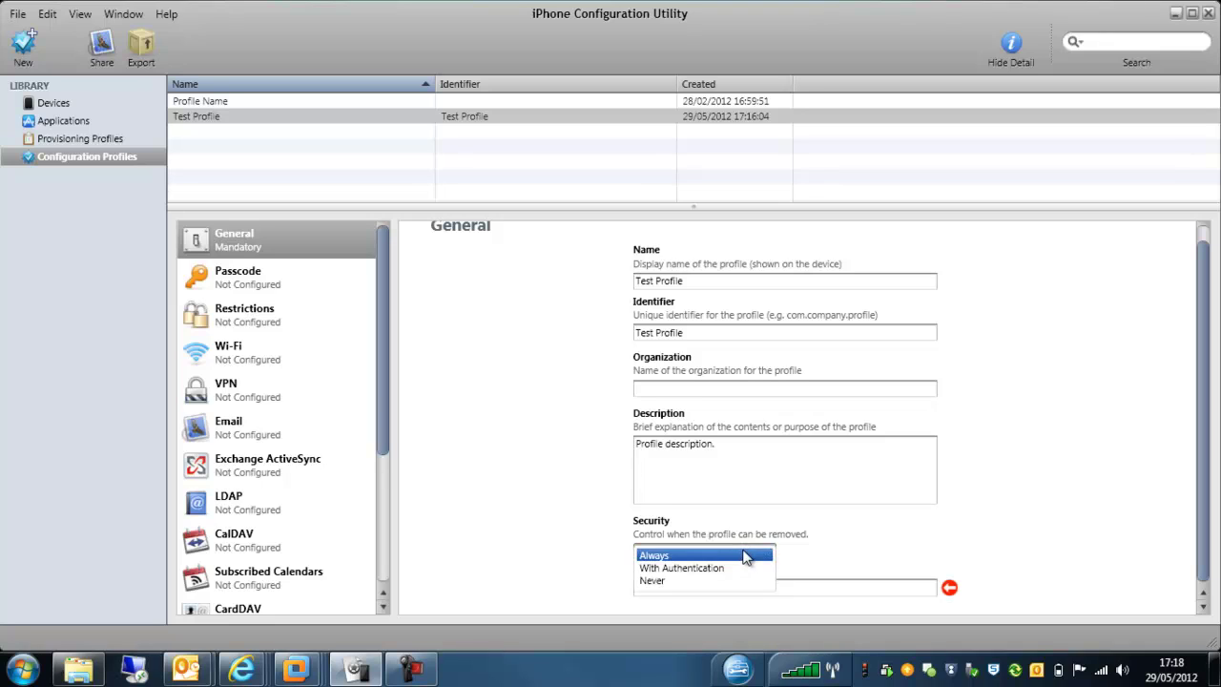
{"action": "left_click", "coordinate": [679, 580]}
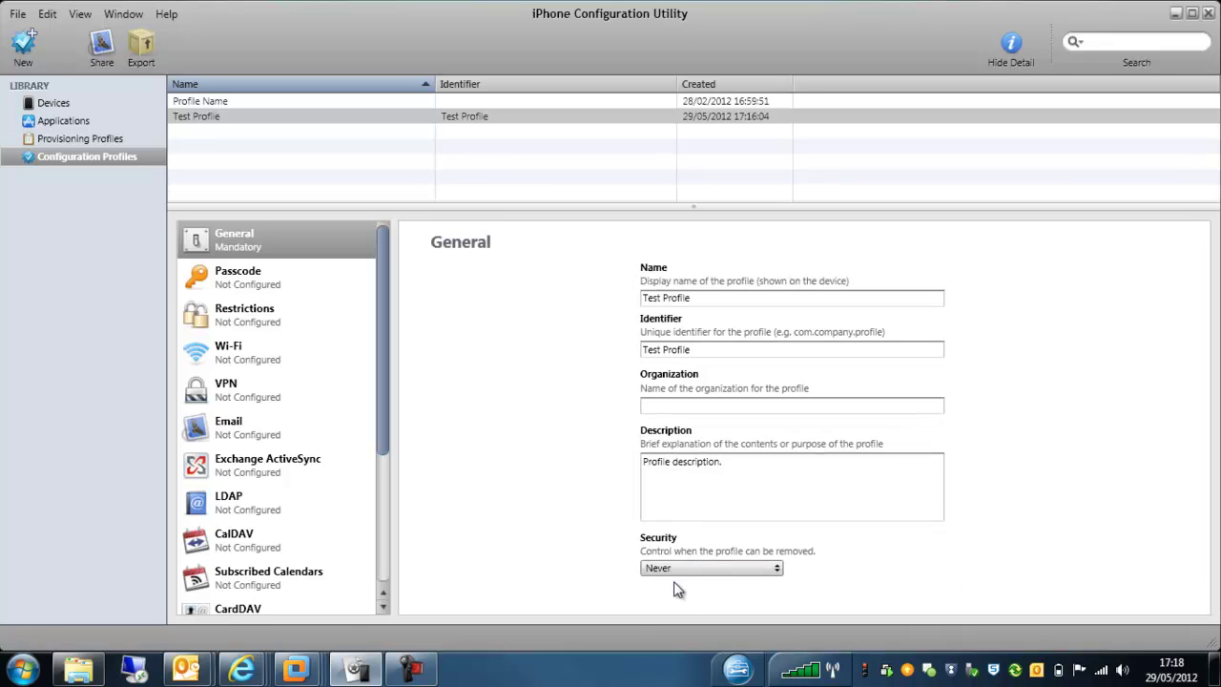
Step: Add a passcode policy payload to the Test Profile with the default settings
{"action": "left_click", "coordinate": [252, 276]}
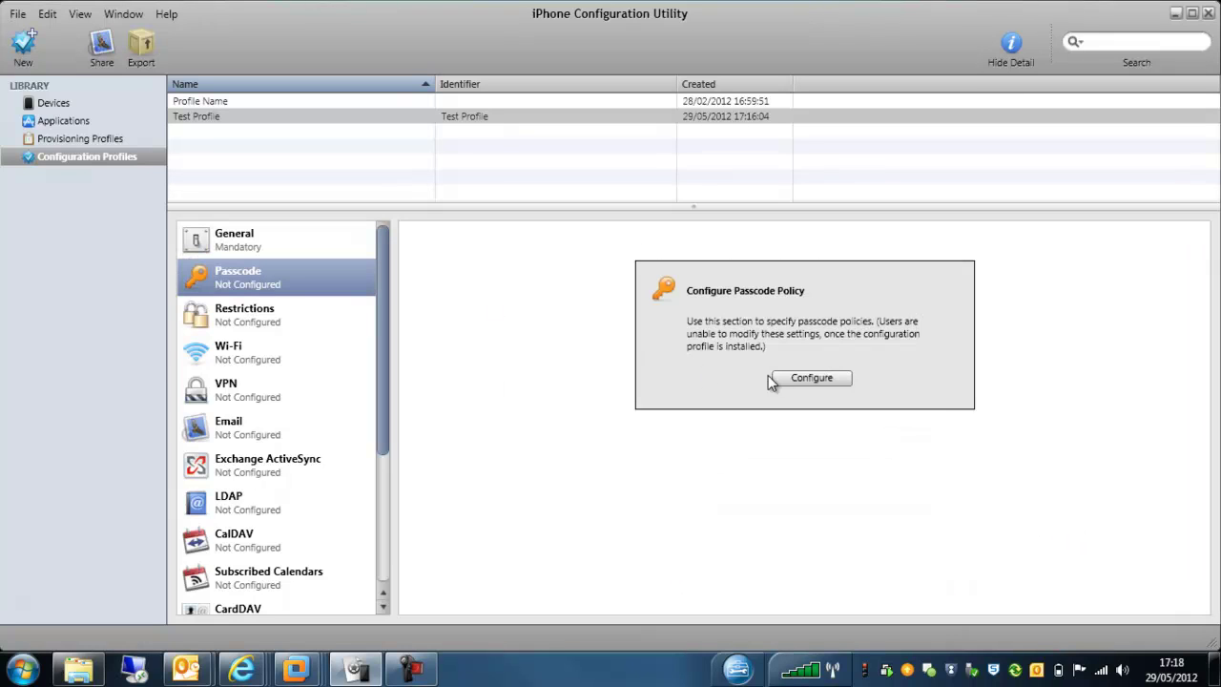
{"action": "left_click", "coordinate": [807, 379]}
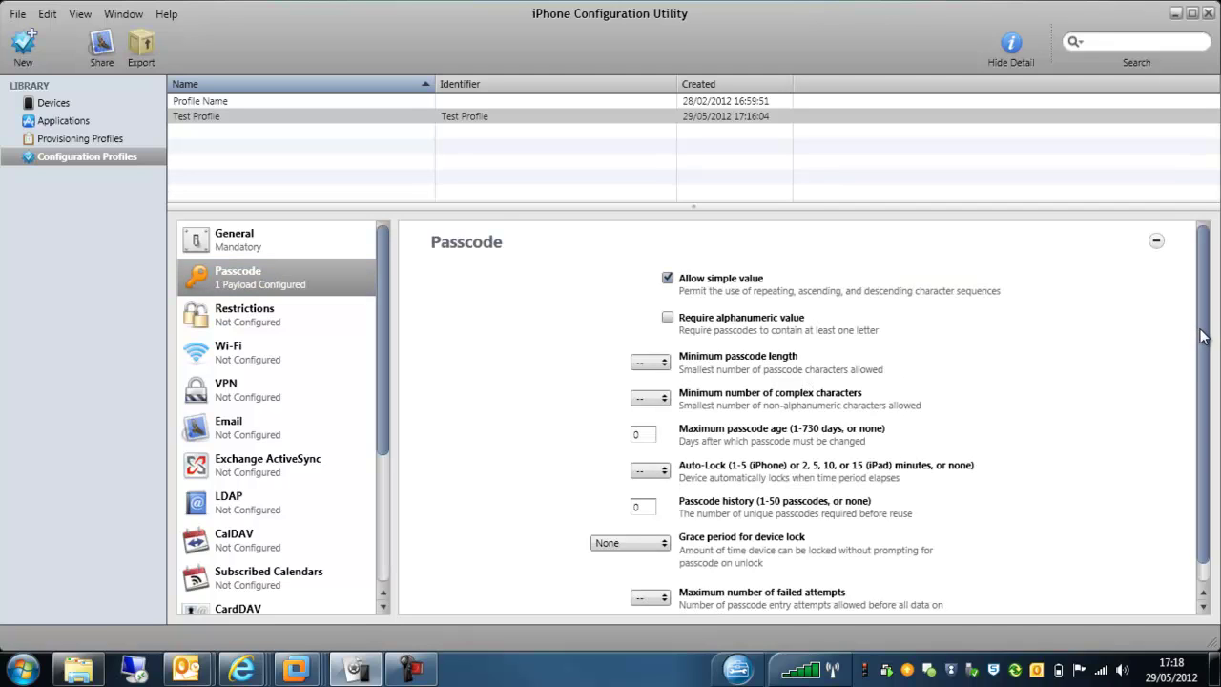
{"action": "scroll", "coordinate": [1204, 336], "scroll_direction": "down", "scroll_amount": 1}
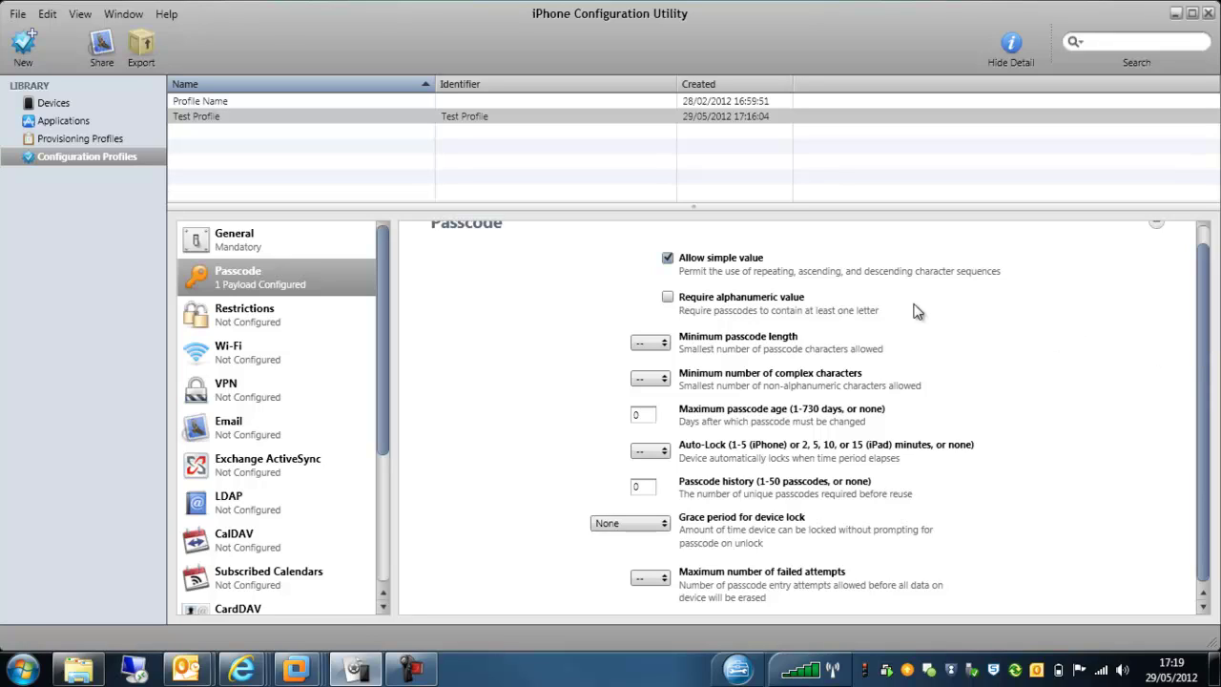
Step: Examine the passcode policy choices for minimum length, complex characters, maximum age, auto-lock, grace period and failed attempts without changing them
{"action": "left_click", "coordinate": [663, 346]}
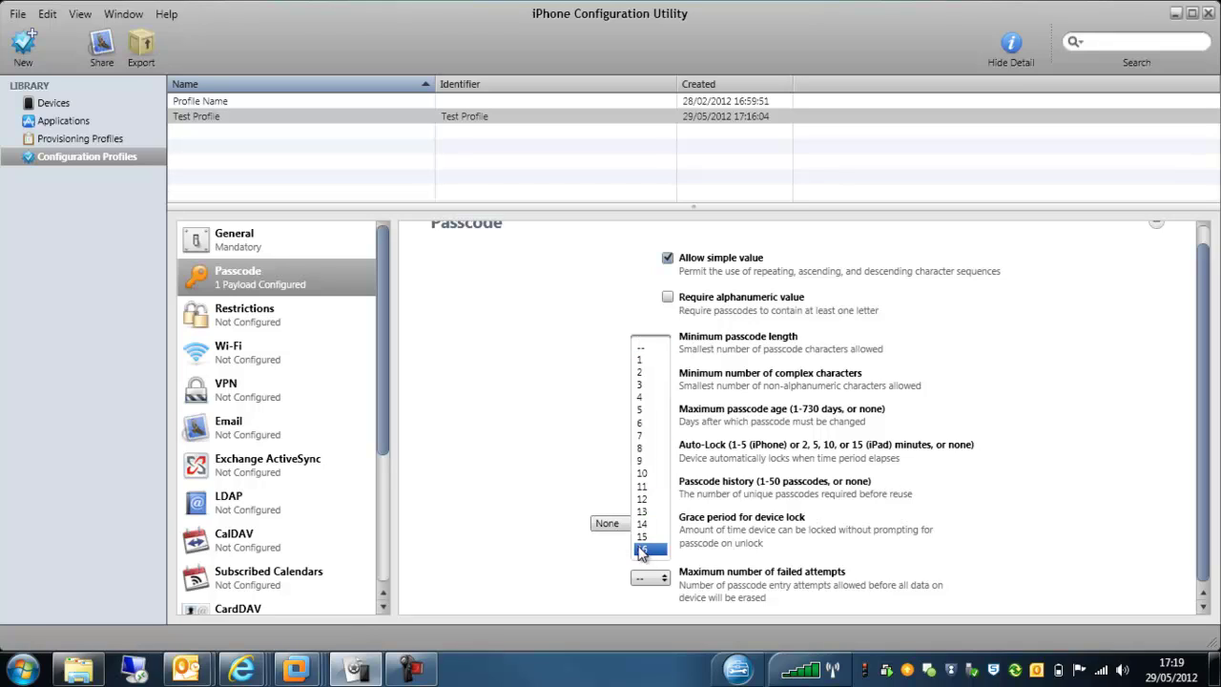
{"action": "left_click", "coordinate": [606, 413]}
{"action": "left_click", "coordinate": [665, 389]}
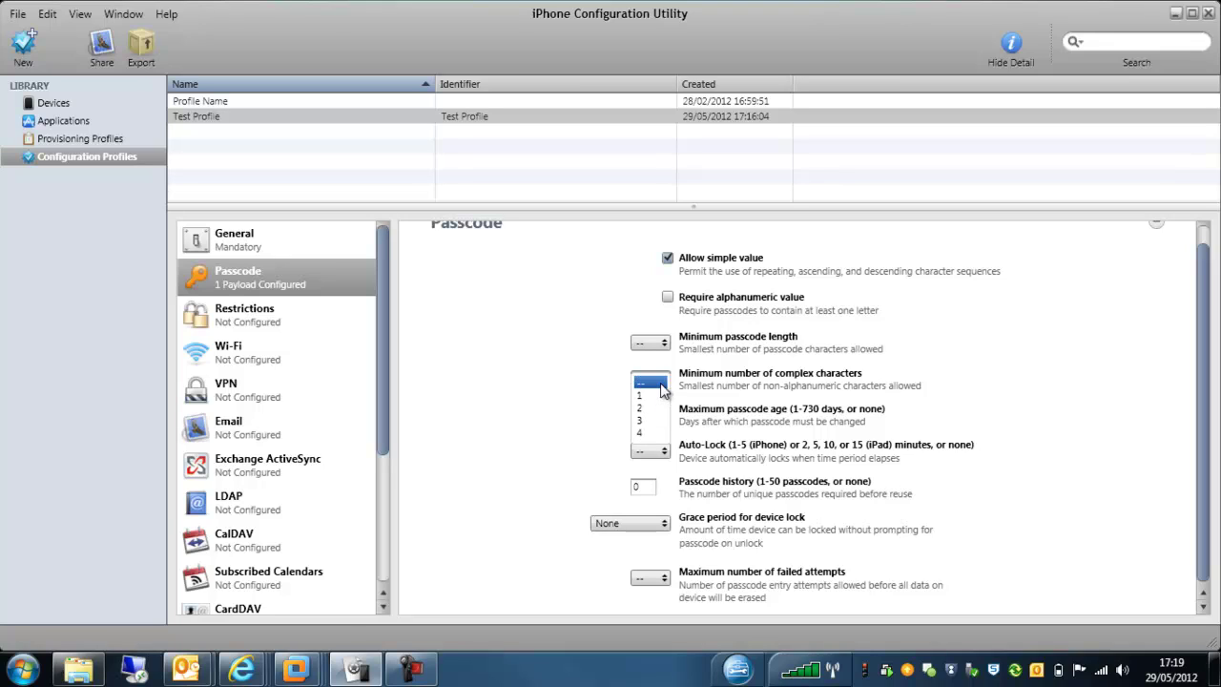
{"action": "left_click", "coordinate": [663, 390]}
{"action": "left_click", "coordinate": [639, 414]}
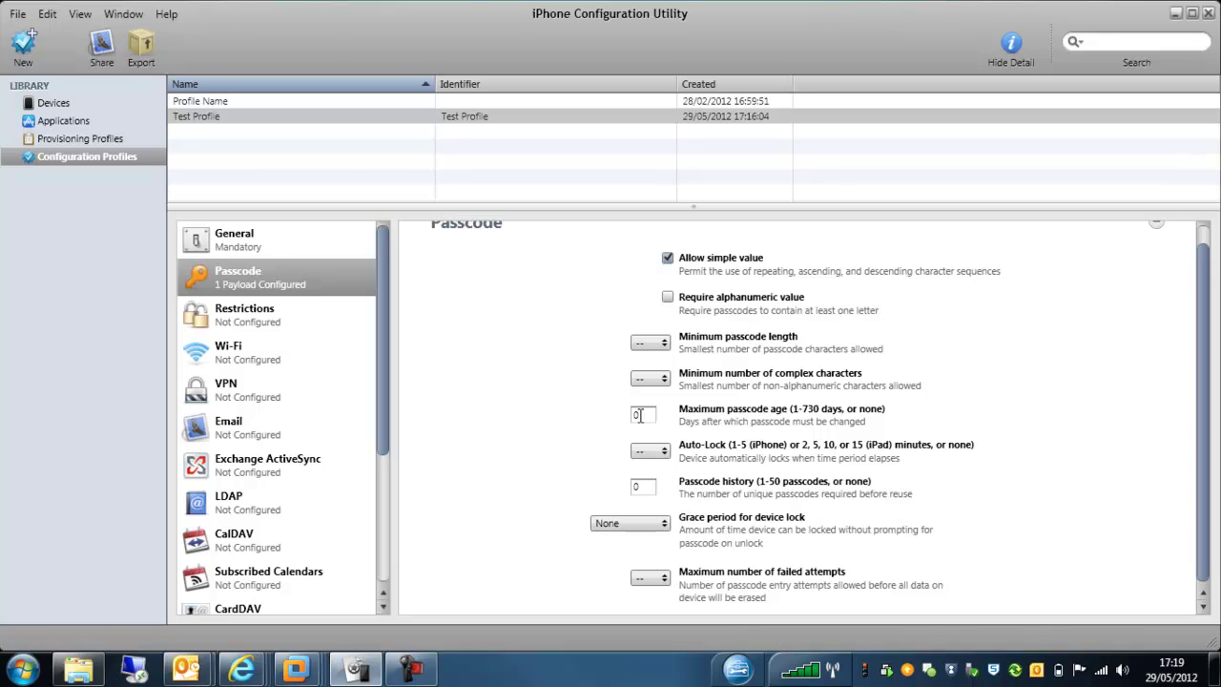
{"action": "left_click", "coordinate": [669, 455]}
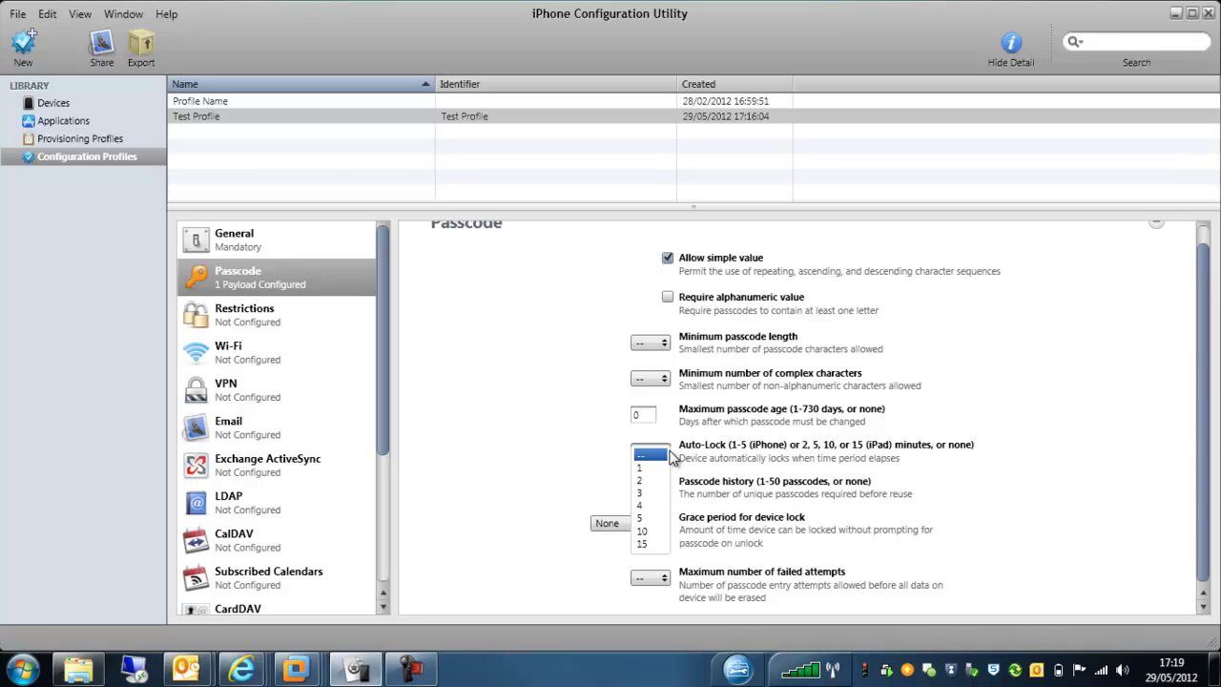
{"action": "left_click", "coordinate": [509, 486]}
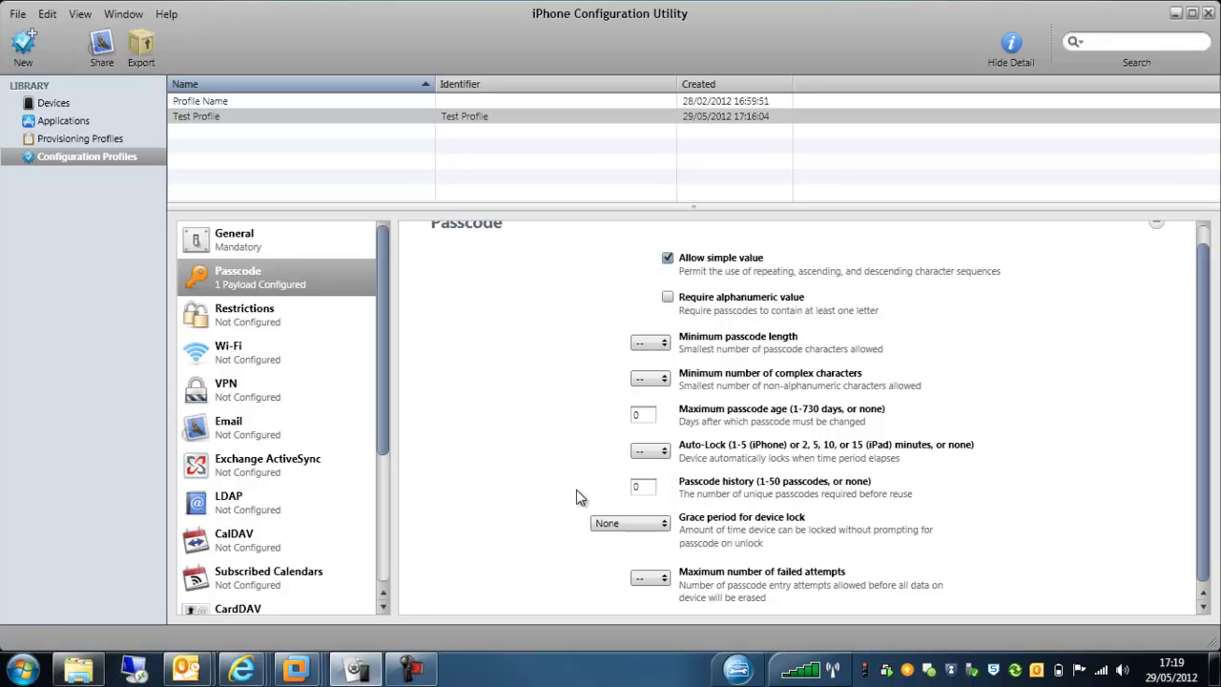
{"action": "left_click", "coordinate": [659, 526]}
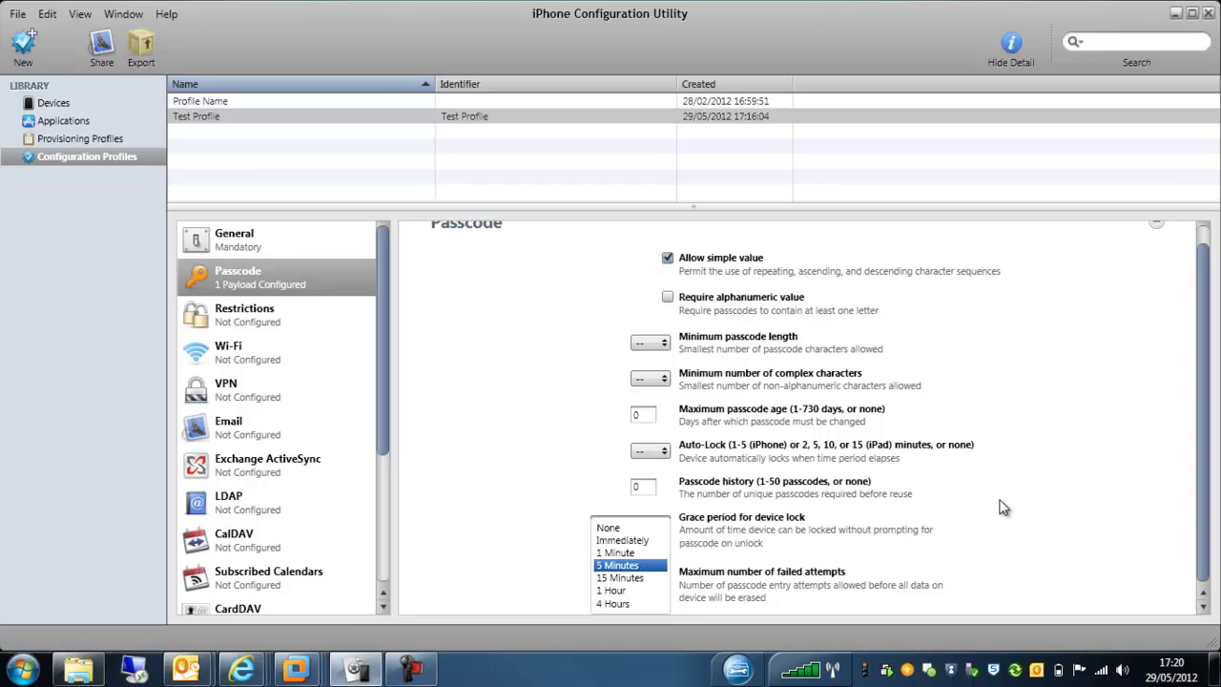
{"action": "left_click", "coordinate": [1204, 510]}
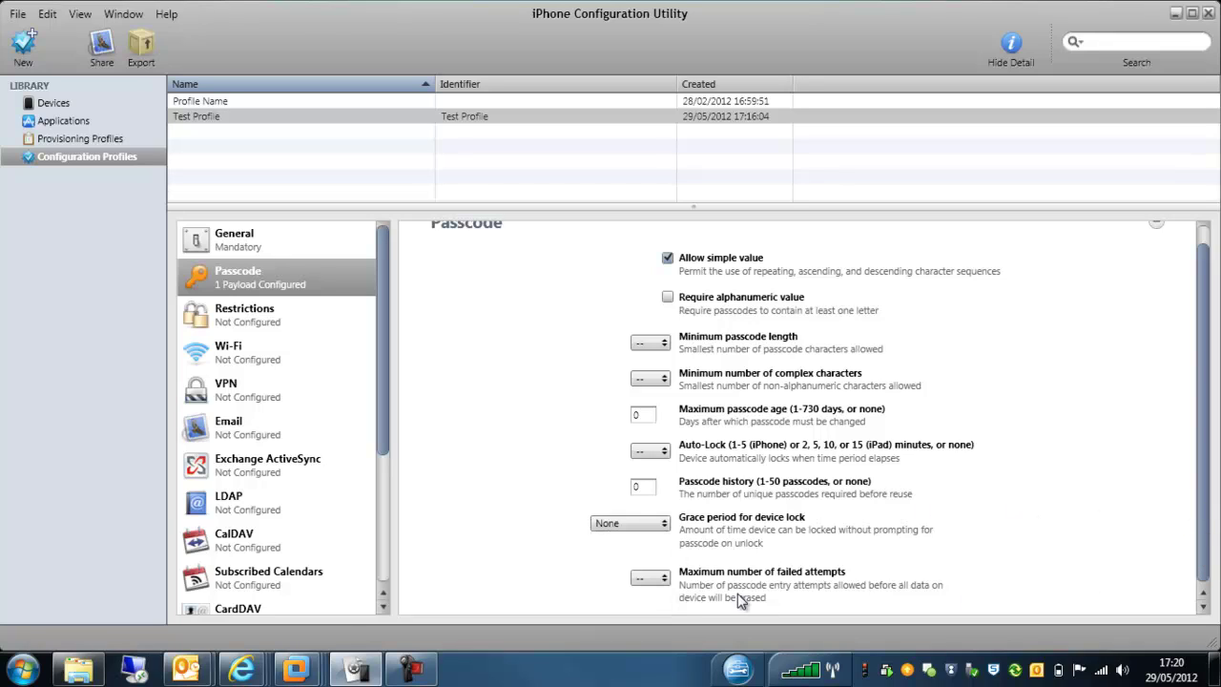
{"action": "left_click", "coordinate": [664, 579]}
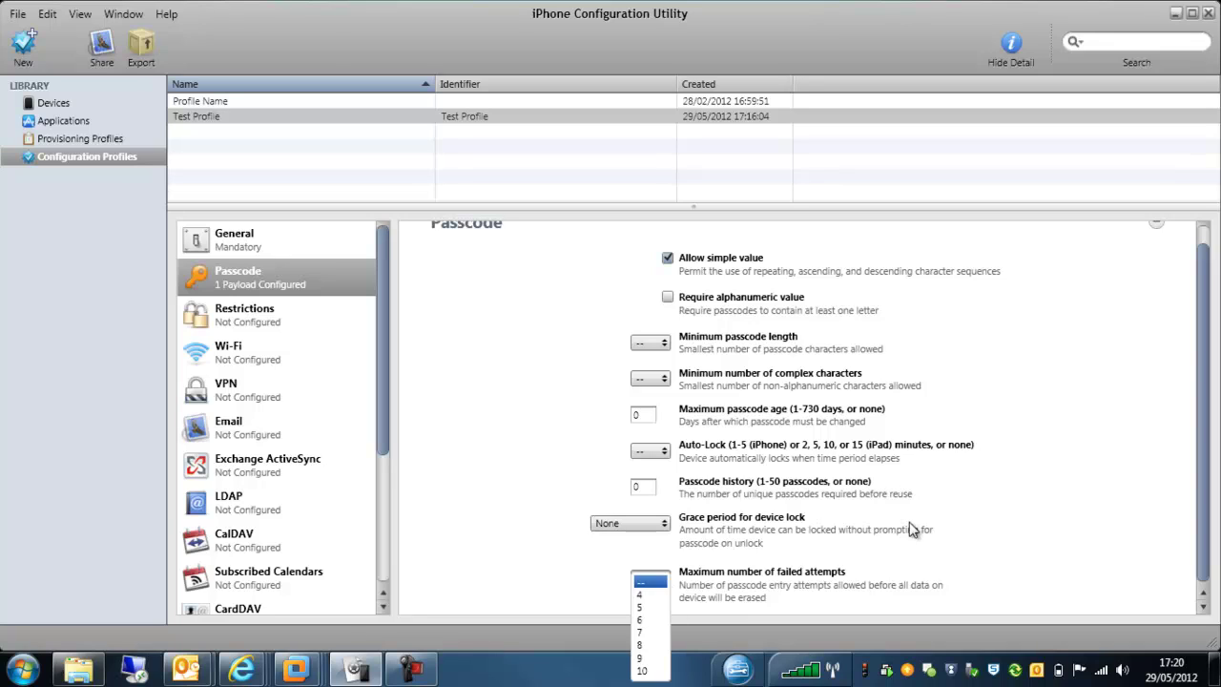
{"action": "left_click", "coordinate": [1096, 494]}
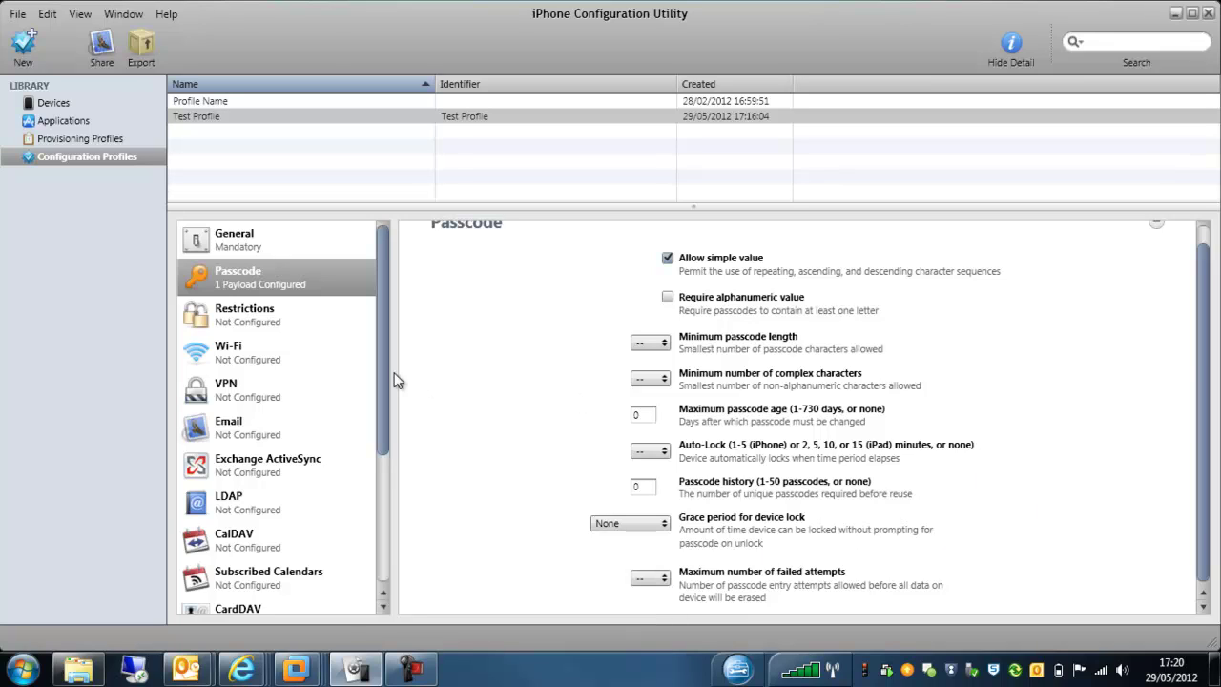
Step: Add a restrictions payload to the Test Profile with the default settings
{"action": "left_click", "coordinate": [250, 315]}
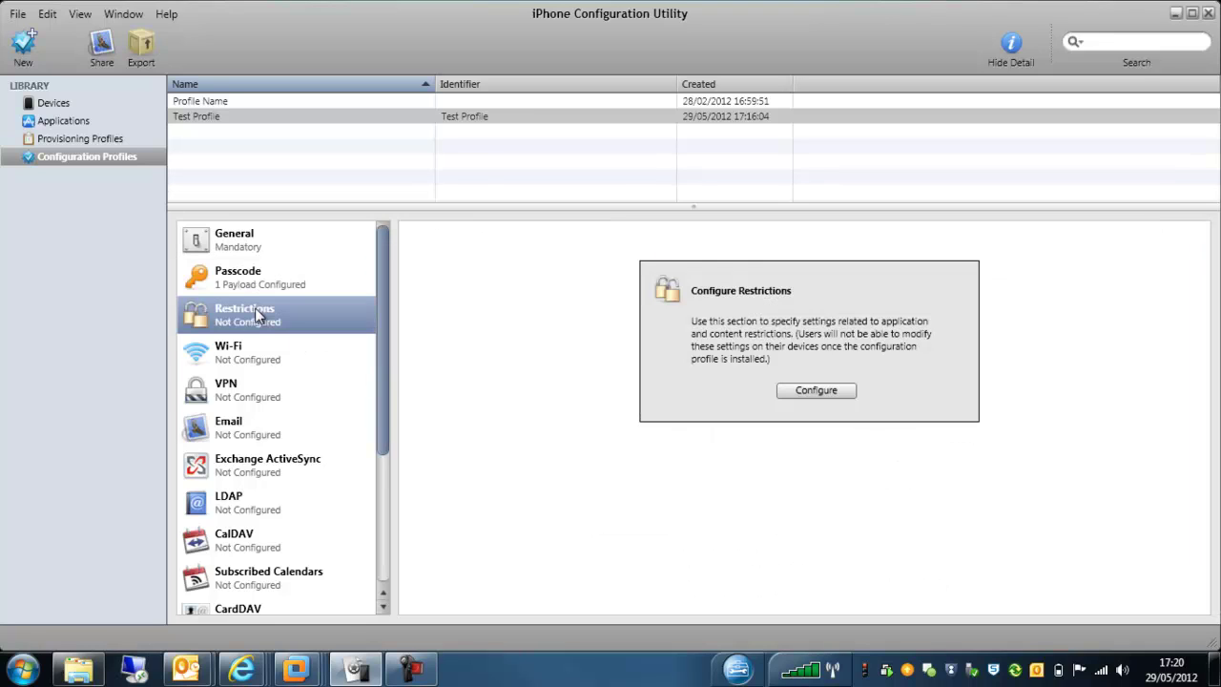
{"action": "left_click", "coordinate": [816, 391]}
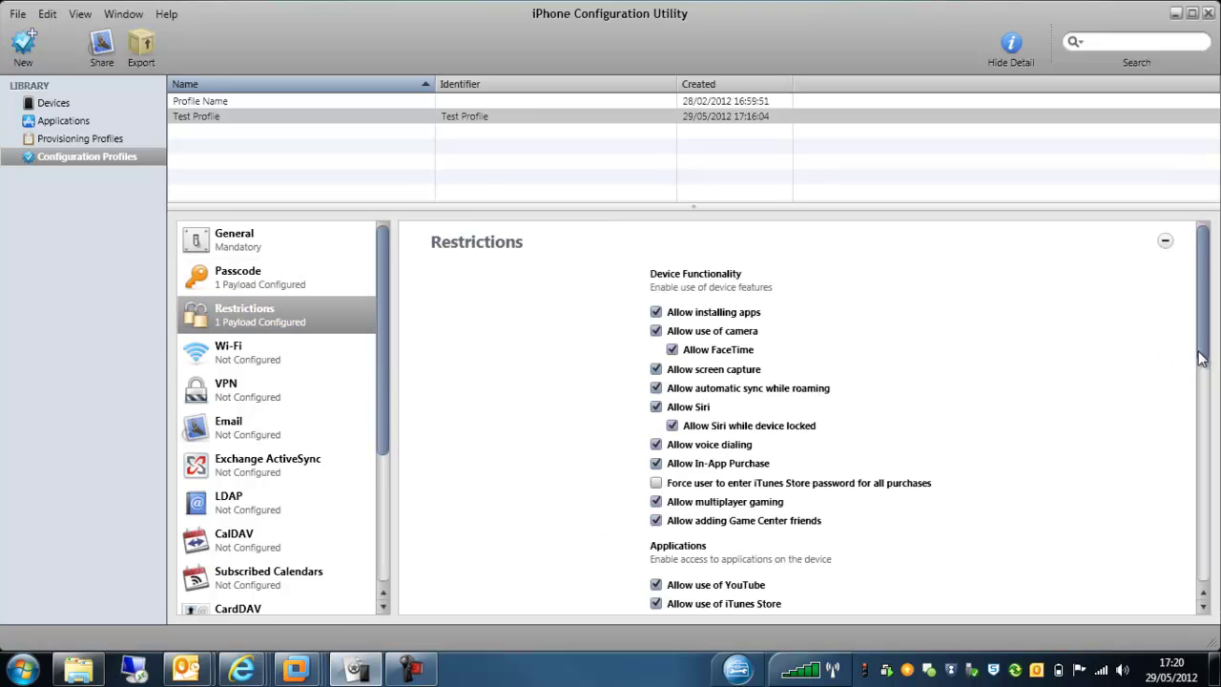
Step: Examine the restrictions for device functionality, applications, iCloud, security and content ratings, including the choices for allowed app ratings
{"action": "mouse_move", "coordinate": [1202, 353]}
{"action": "left_mouse_down"}
{"action": "mouse_move", "coordinate": [1190, 573]}
{"action": "mouse_move", "coordinate": [1197, 340]}
{"action": "left_mouse_up"}
{"action": "left_click_drag", "start_coordinate": [1206, 324], "coordinate": [1205, 375]}
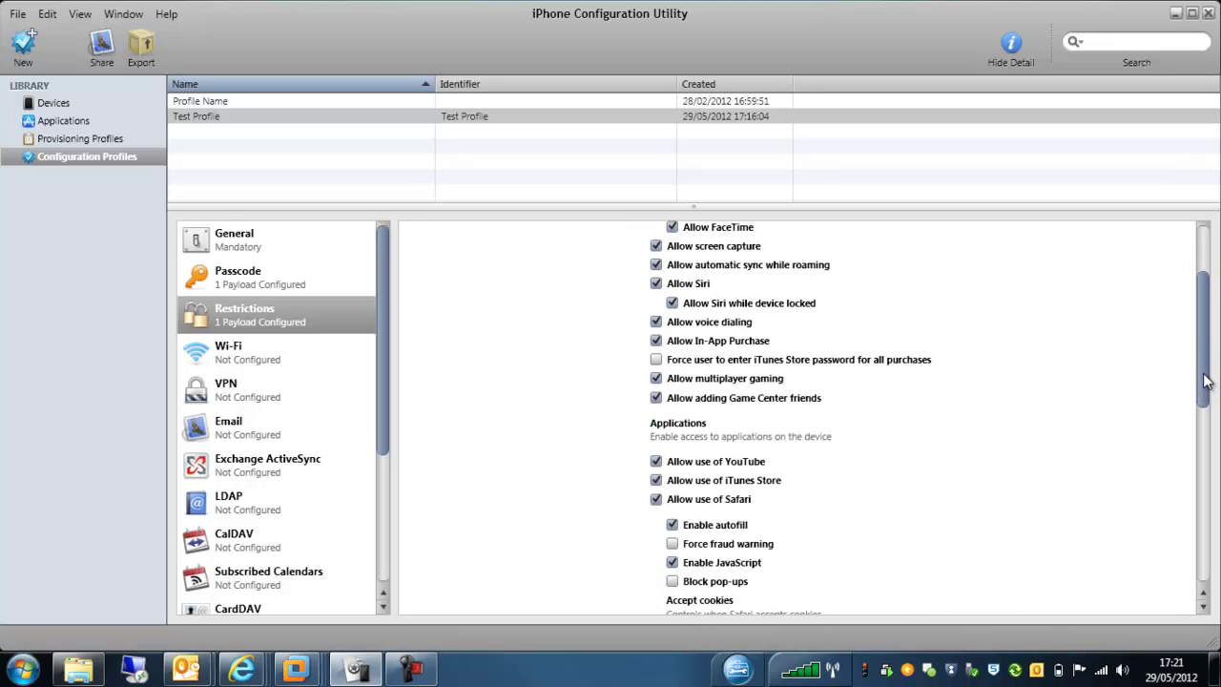
{"action": "left_click_drag", "start_coordinate": [1206, 380], "coordinate": [1206, 431]}
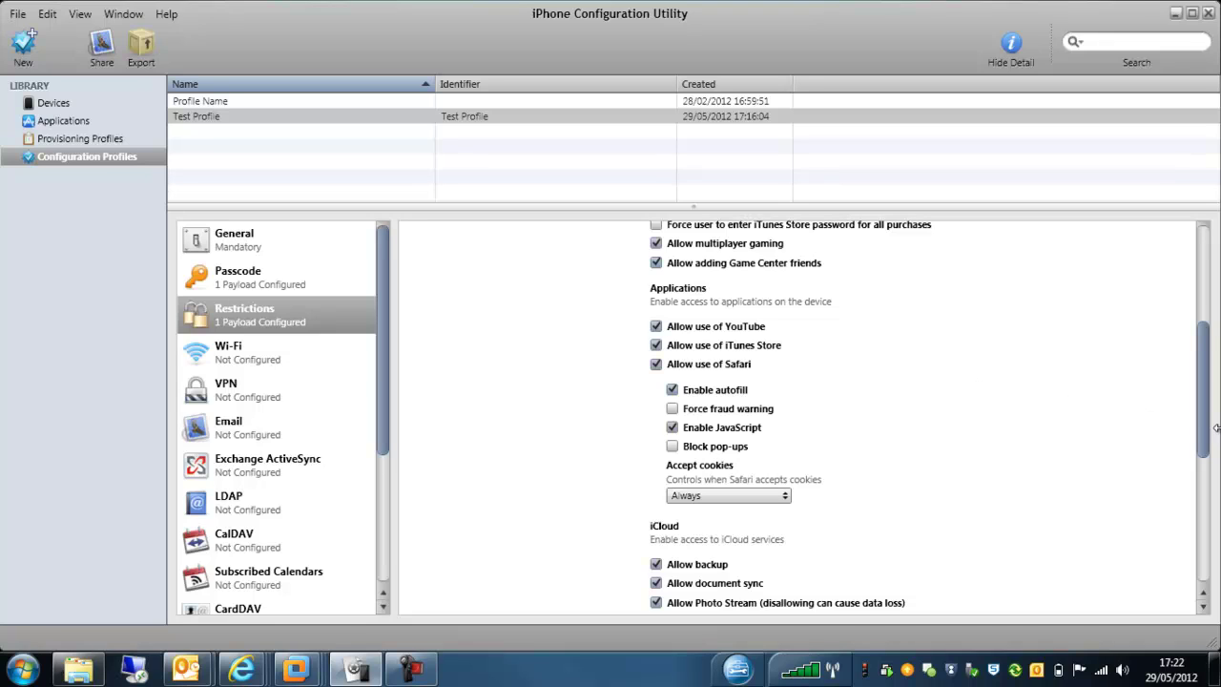
{"action": "left_click_drag", "start_coordinate": [1206, 427], "coordinate": [1204, 526]}
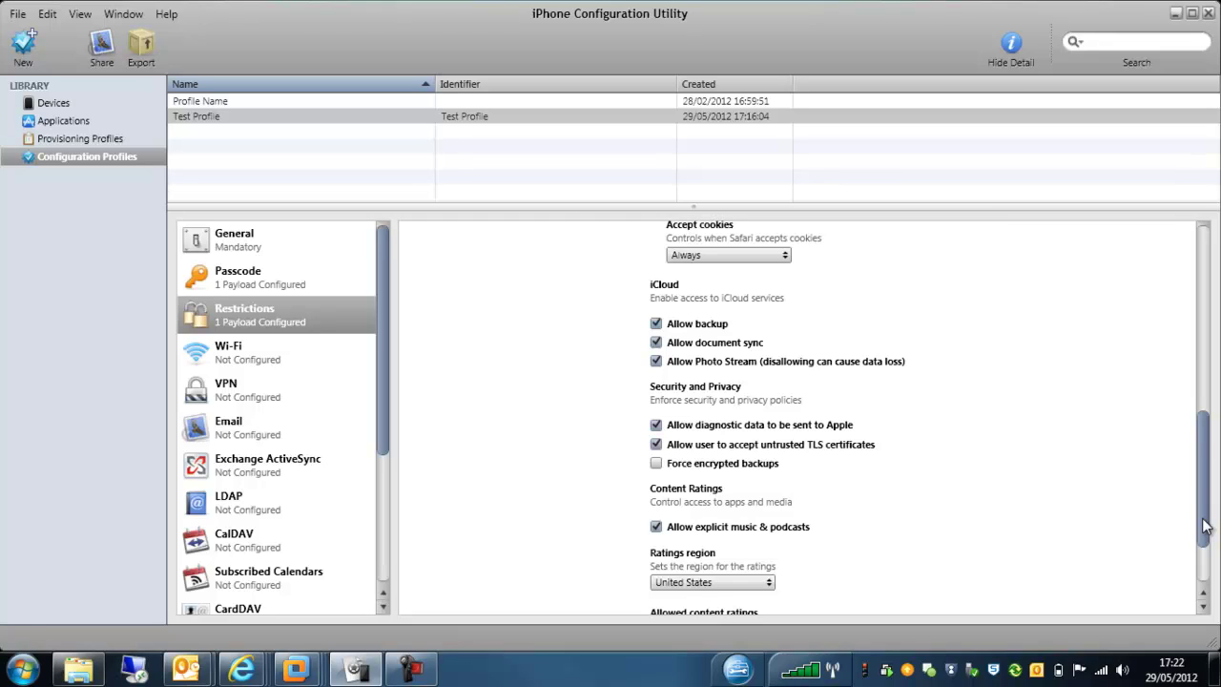
{"action": "scroll", "coordinate": [1204, 526], "scroll_direction": "down", "scroll_amount": 3}
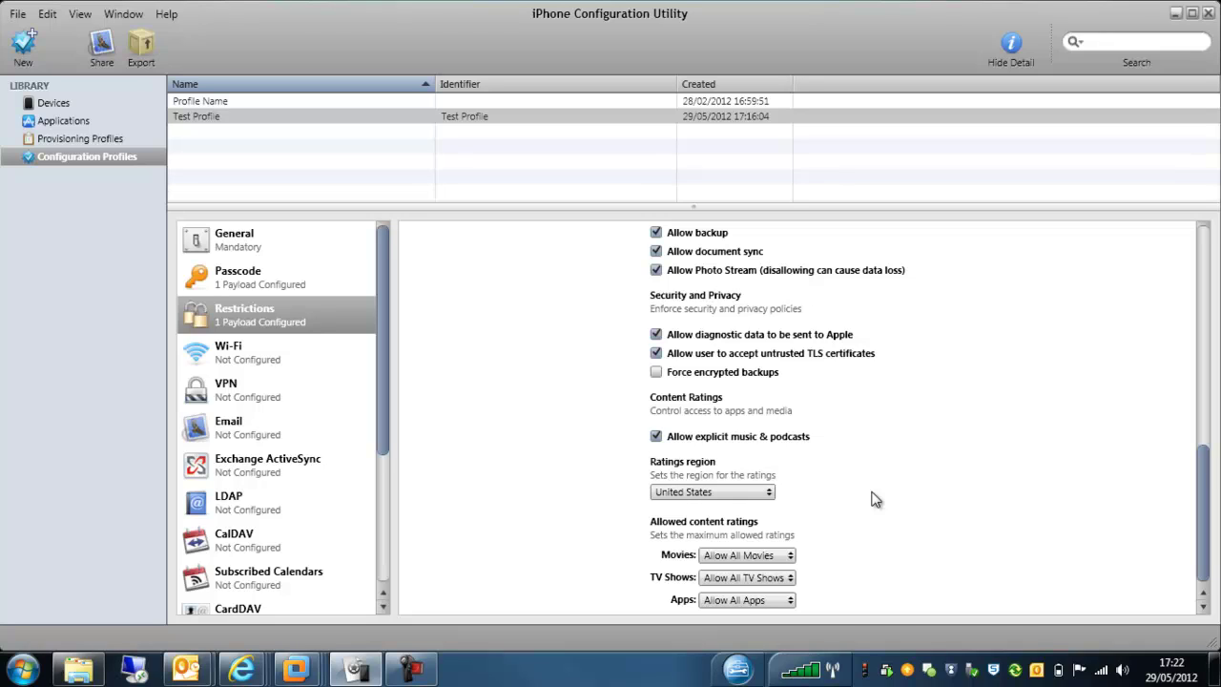
{"action": "left_click", "coordinate": [789, 603]}
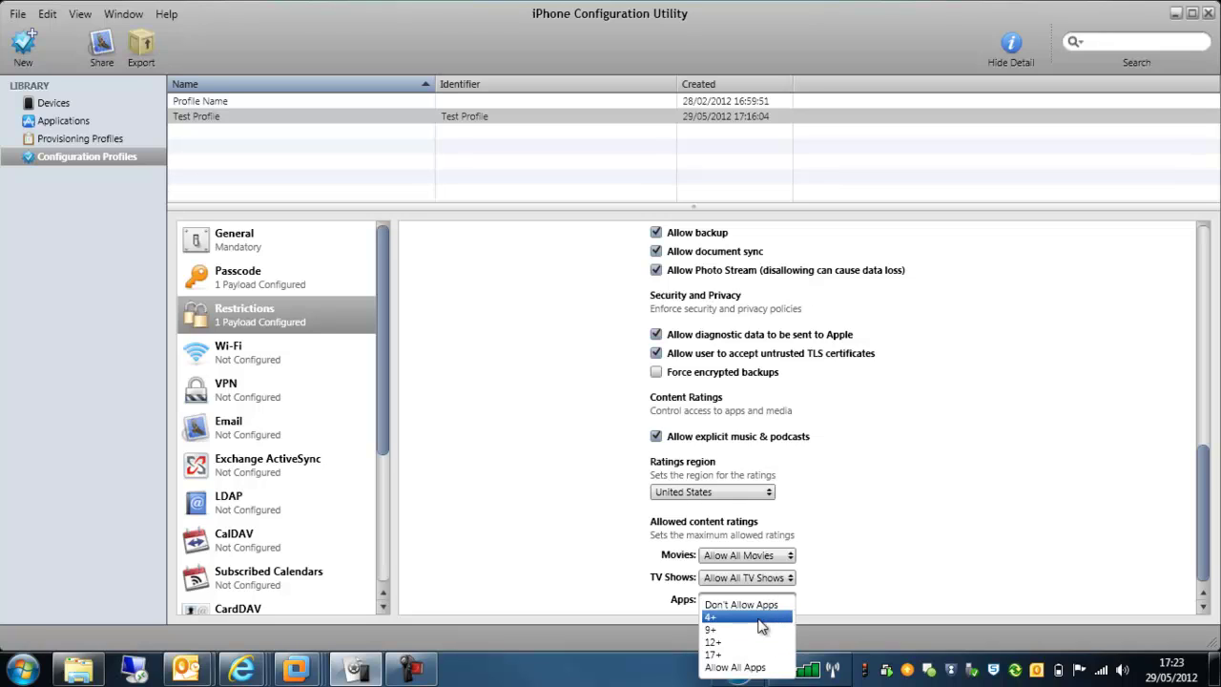
{"action": "left_click", "coordinate": [918, 474]}
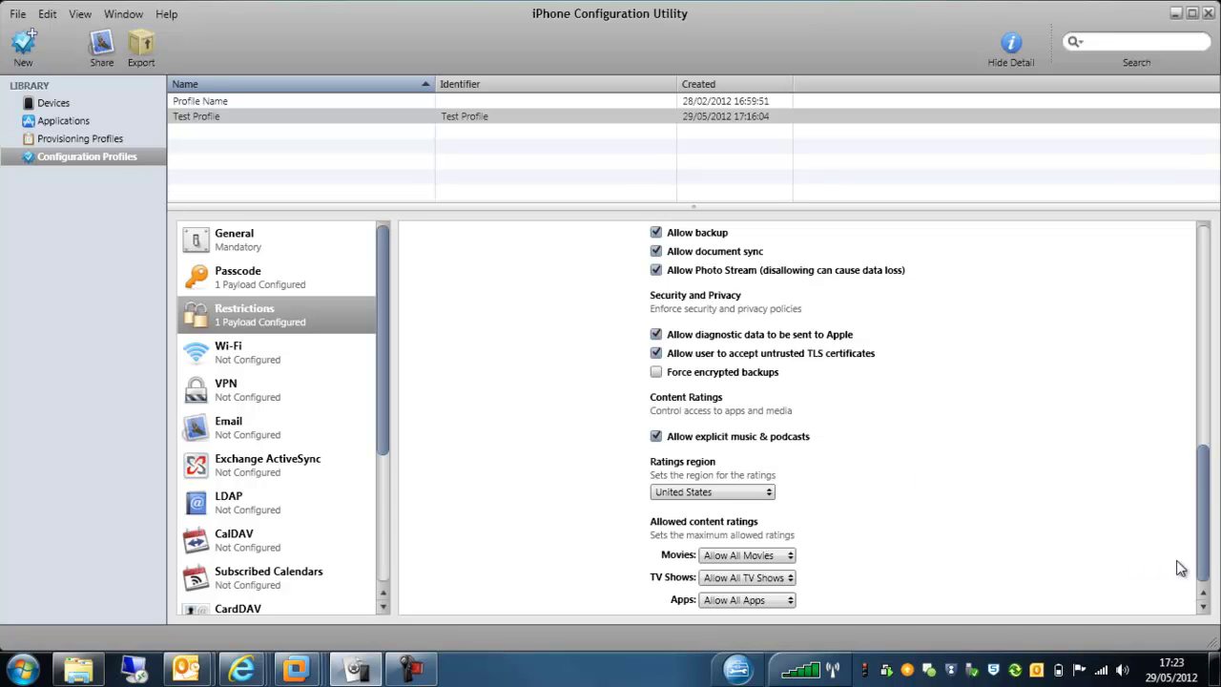
{"action": "left_click_drag", "start_coordinate": [1202, 564], "coordinate": [1200, 431]}
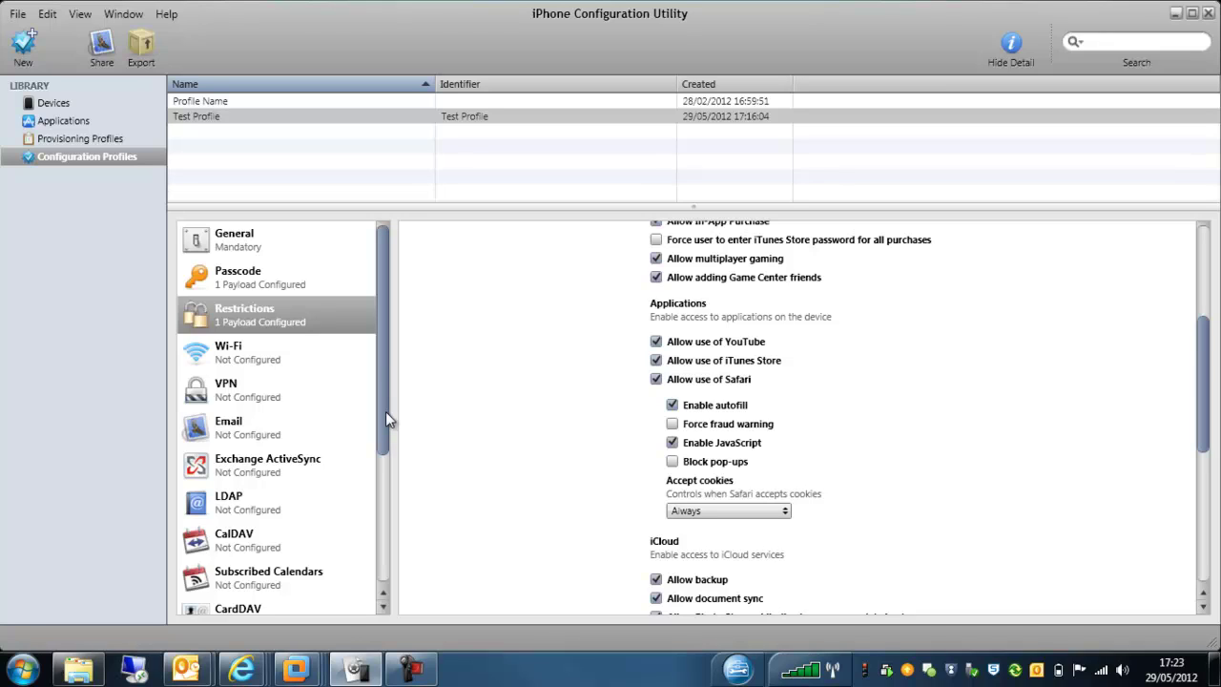
Step: Add a Wi-Fi payload to the Test Profile with the default settings
{"action": "left_click", "coordinate": [238, 364]}
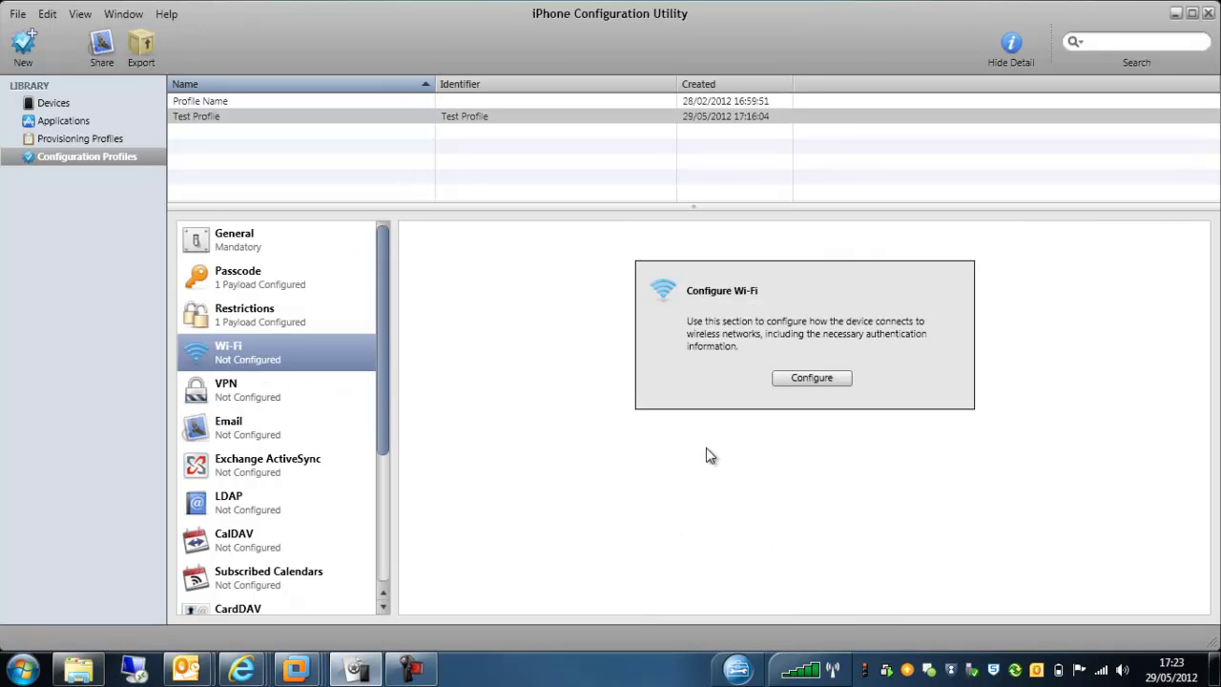
{"action": "left_click", "coordinate": [812, 379]}
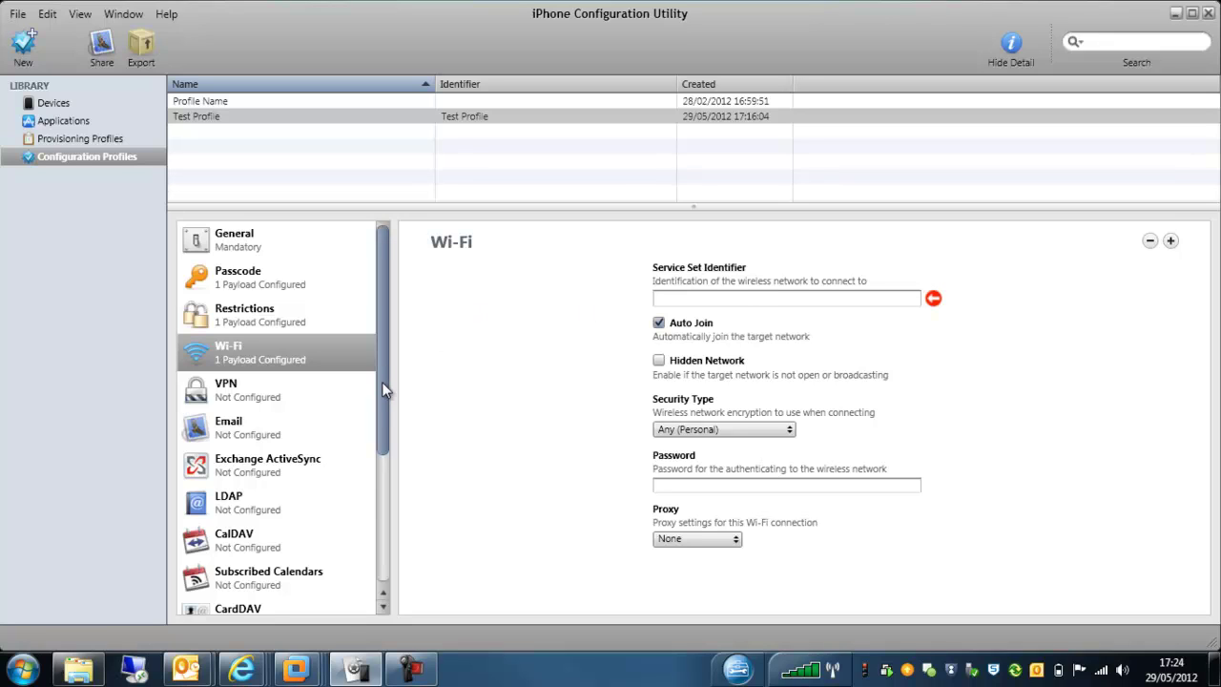
Step: Add an Exchange ActiveSync payload to the Test Profile and go to its User field
{"action": "left_click_drag", "start_coordinate": [382, 382], "coordinate": [386, 439]}
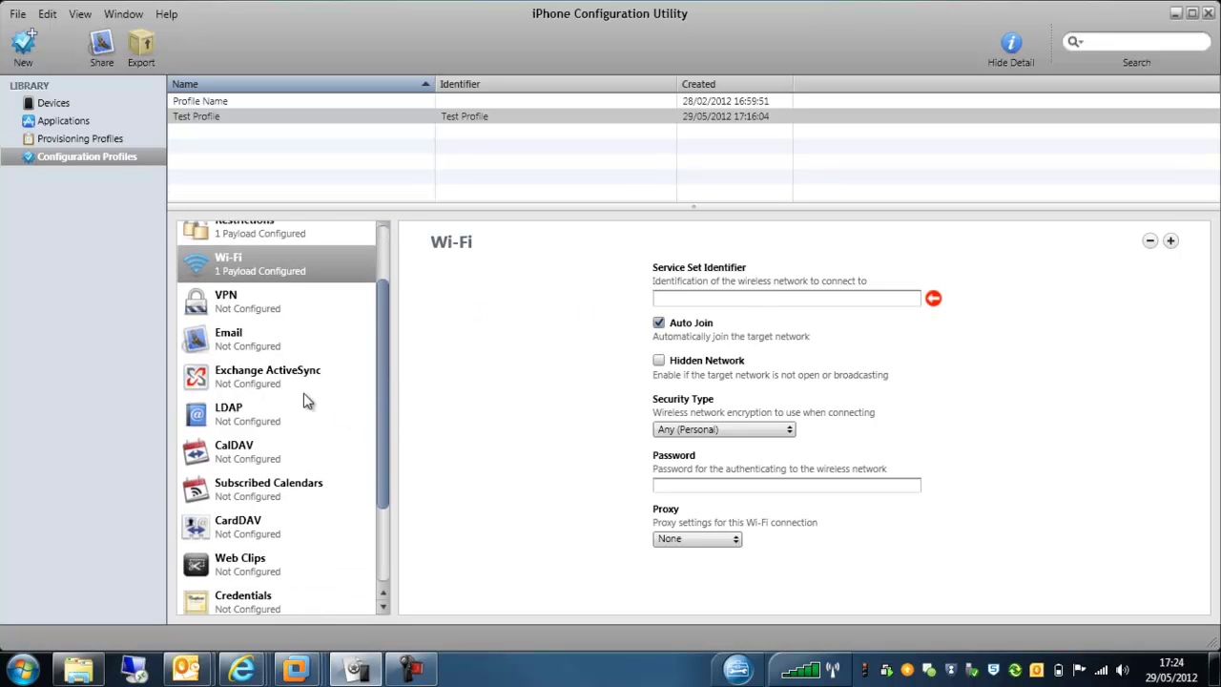
{"action": "left_click", "coordinate": [255, 378]}
{"action": "left_click", "coordinate": [796, 365]}
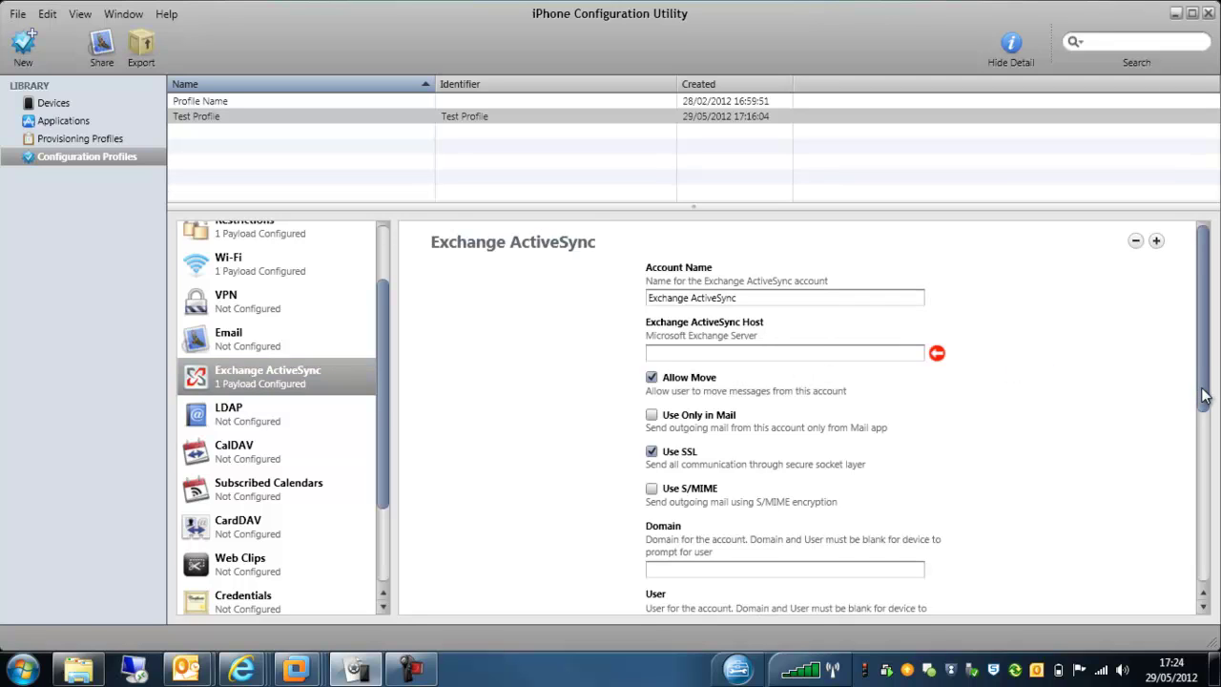
{"action": "mouse_move", "coordinate": [1204, 395]}
{"action": "left_mouse_down"}
{"action": "mouse_move", "coordinate": [1205, 412]}
{"action": "mouse_move", "coordinate": [1205, 394]}
{"action": "left_mouse_up"}
{"action": "scroll", "coordinate": [1207, 394], "scroll_direction": "down", "scroll_amount": 5}
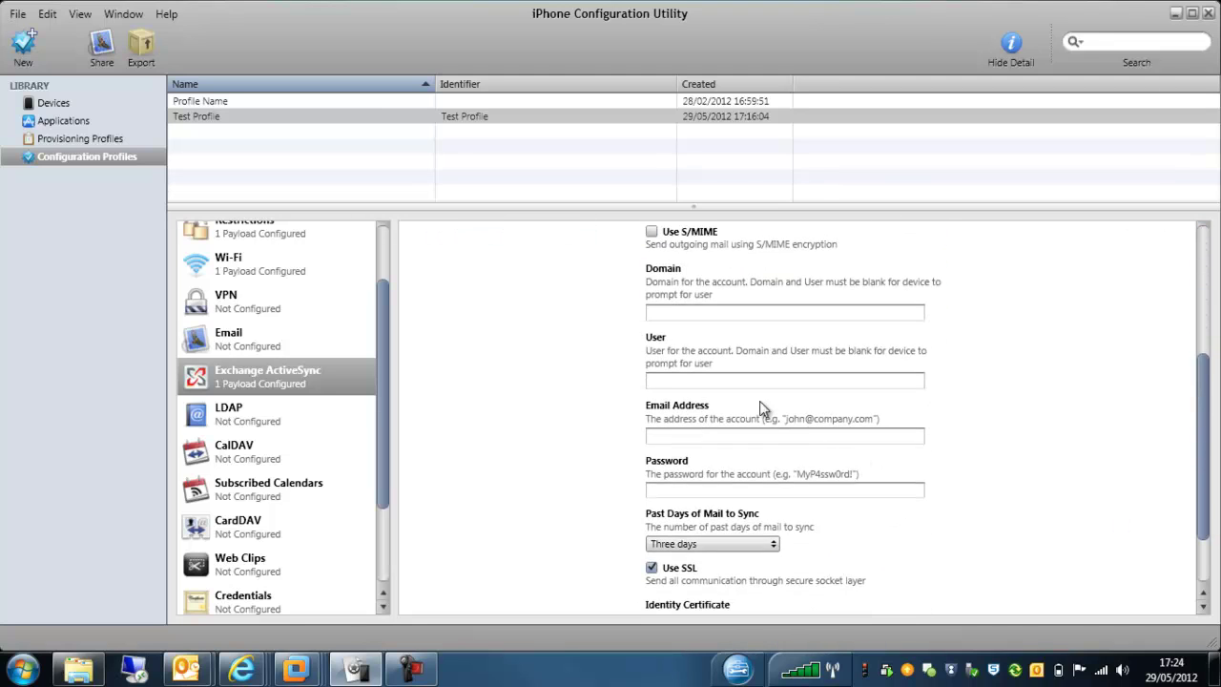
{"action": "left_click", "coordinate": [725, 379]}
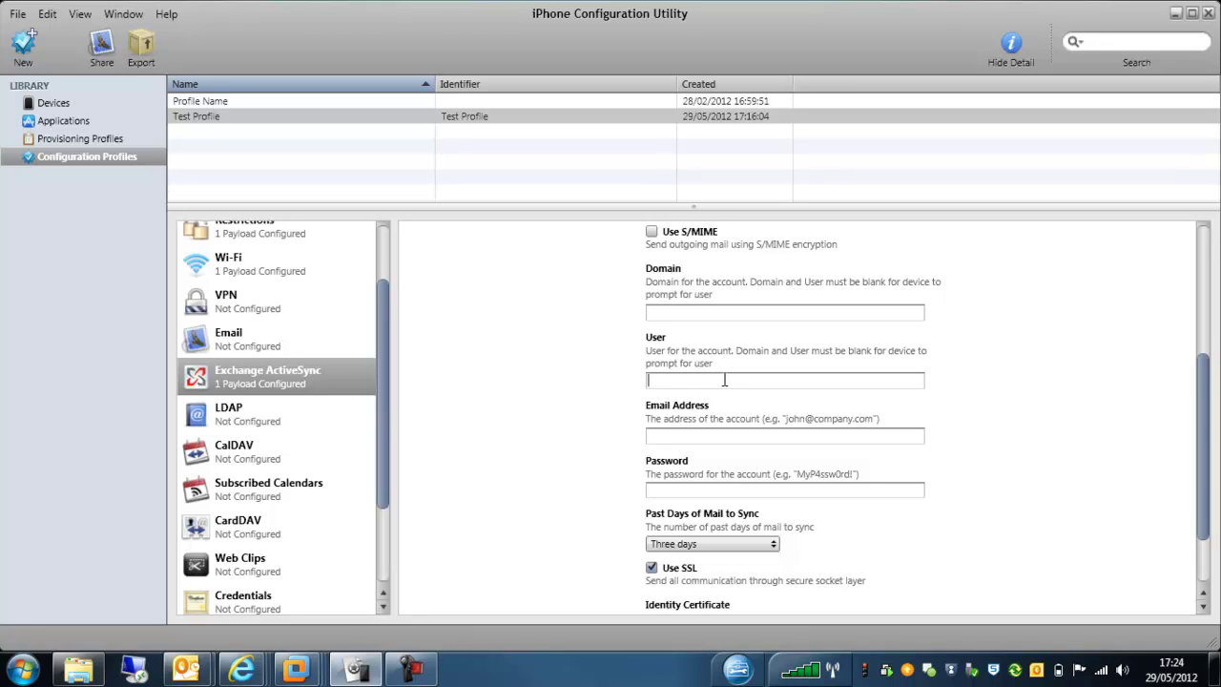